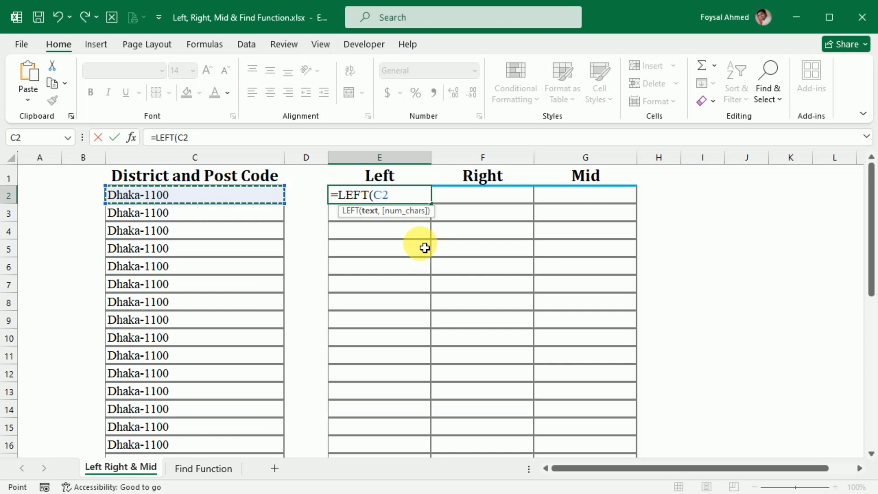
# Step: Complete the LEFT formula in E2 so that it extracts the first 5 characters of C2
pyautogui.write(',')
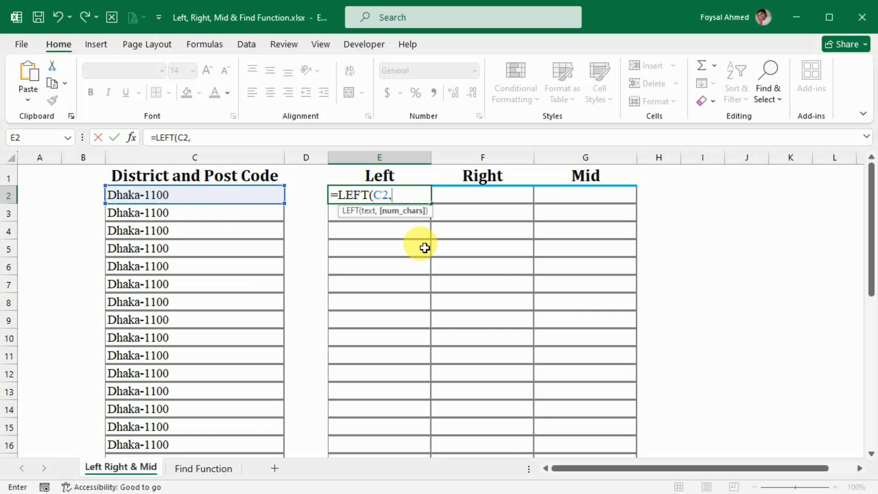
pyautogui.write('5)')
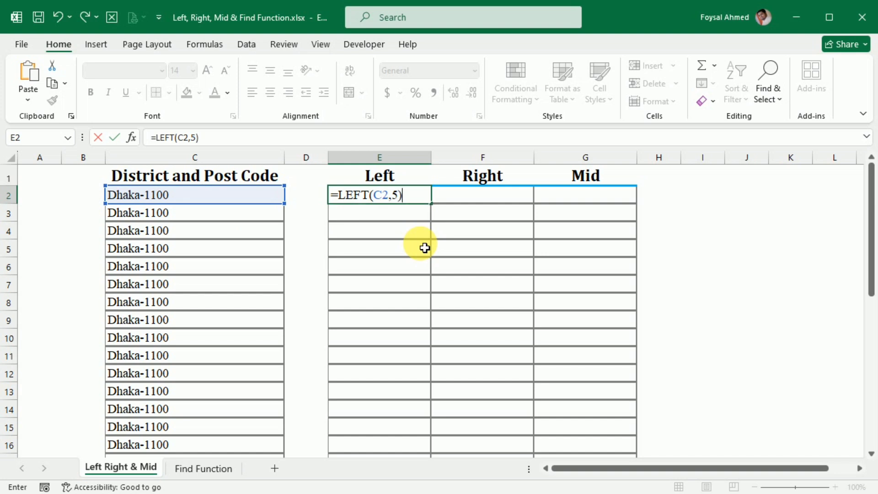
pyautogui.press('Return')
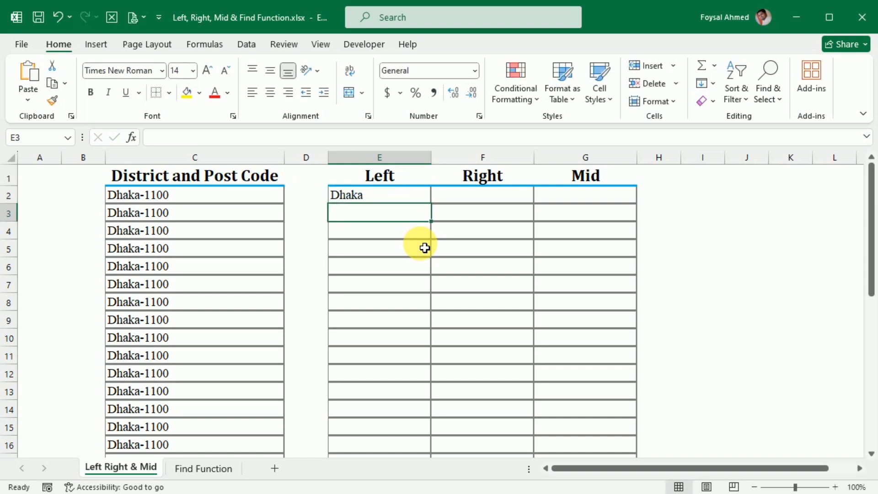
pyautogui.click(419, 197)
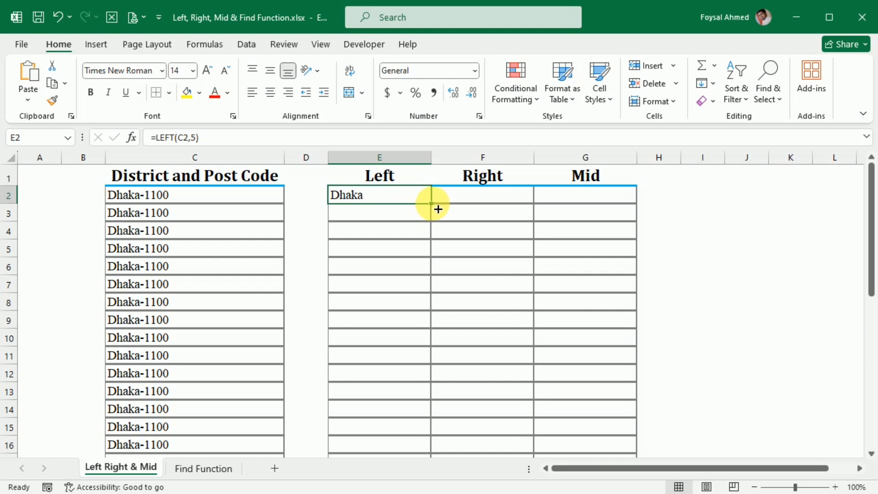
pyautogui.click(540, 215)
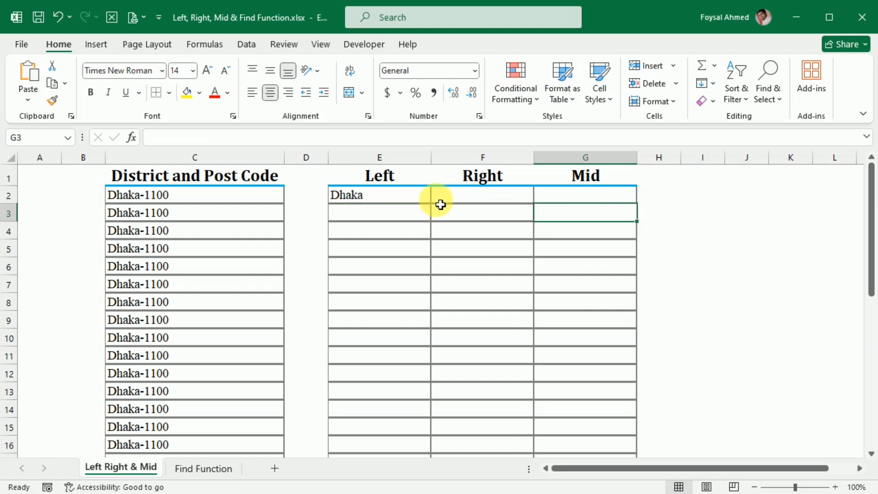
pyautogui.click(421, 197)
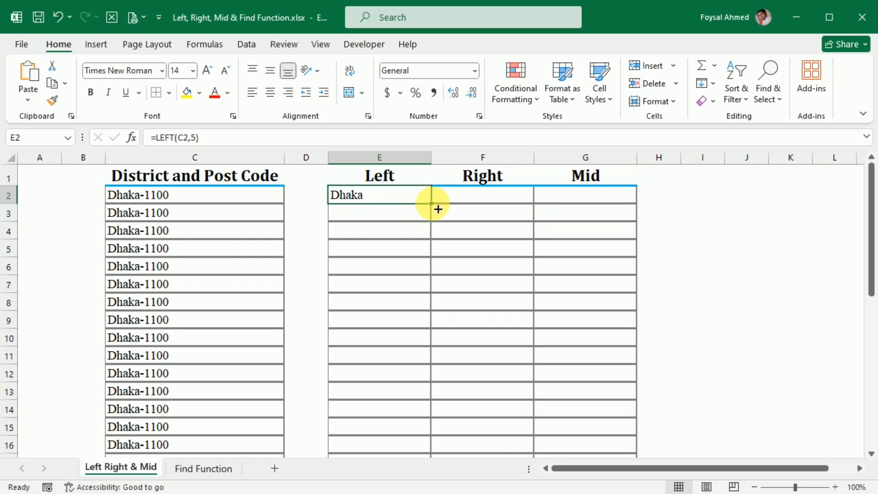
# Step: Enter =RIGHT(C2,4) in F2 to extract the last four characters of the district and post code text
pyautogui.click(454, 203)
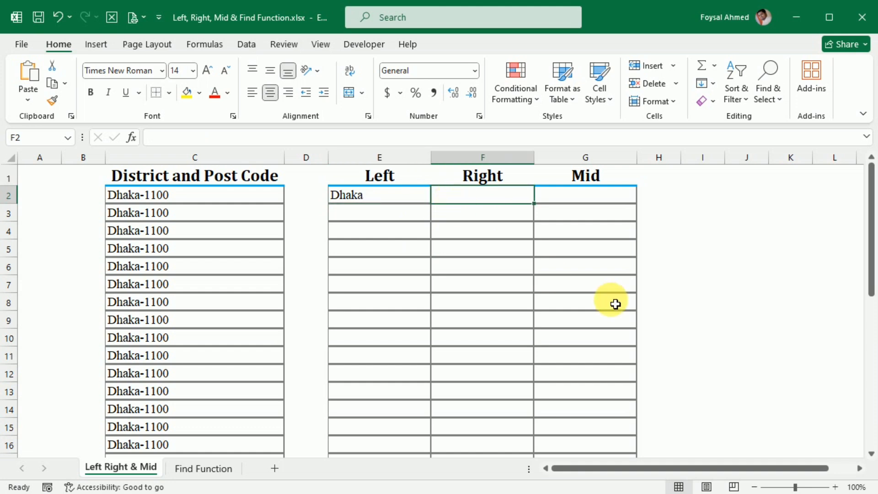
pyautogui.write('=right')
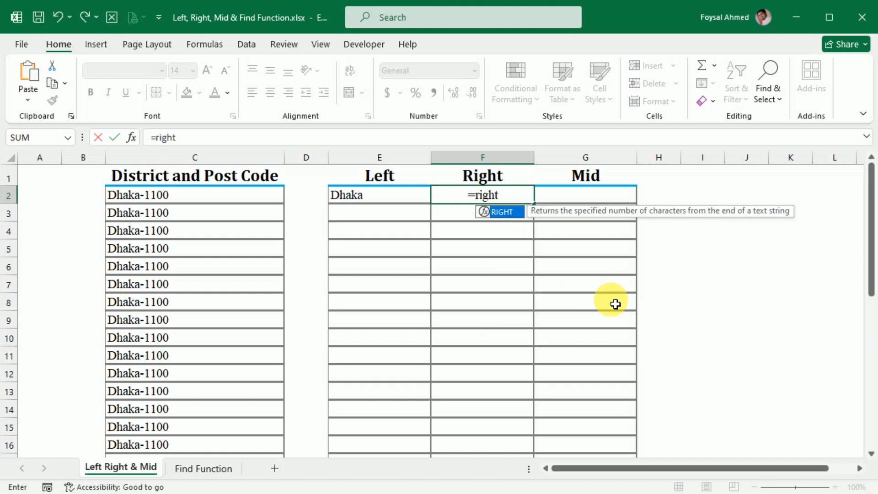
pyautogui.press('Tab')
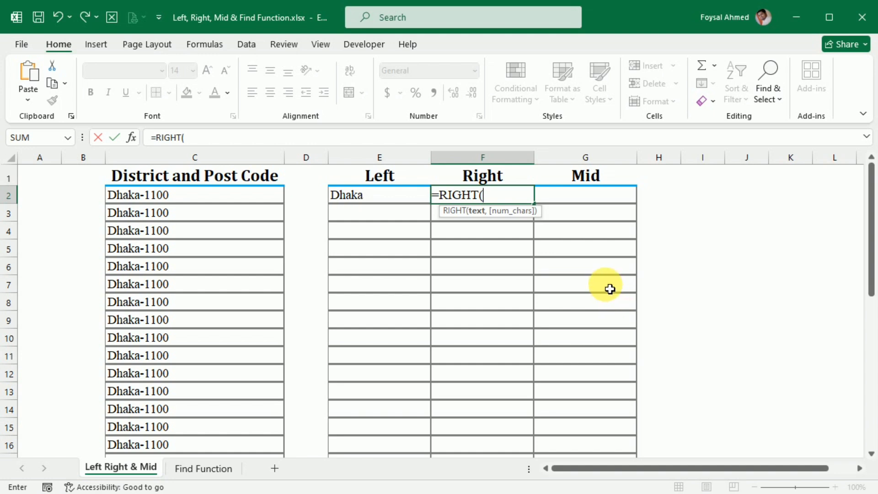
pyautogui.click(241, 196)
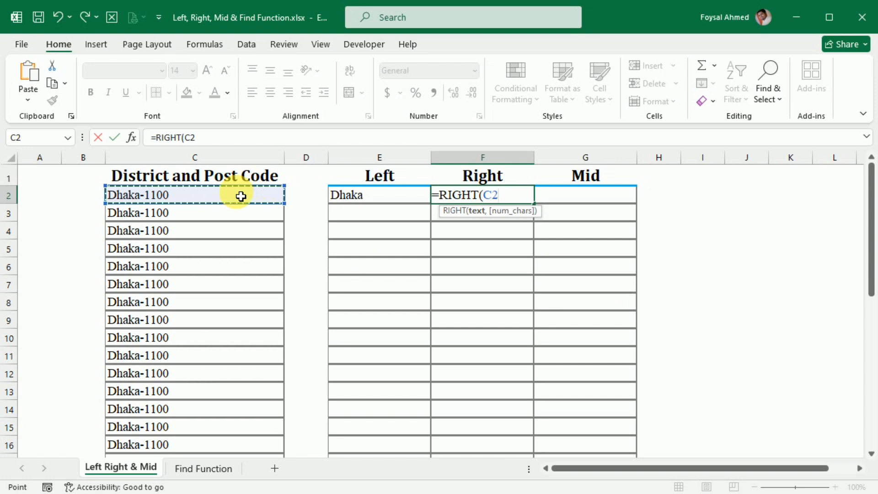
pyautogui.write(',')
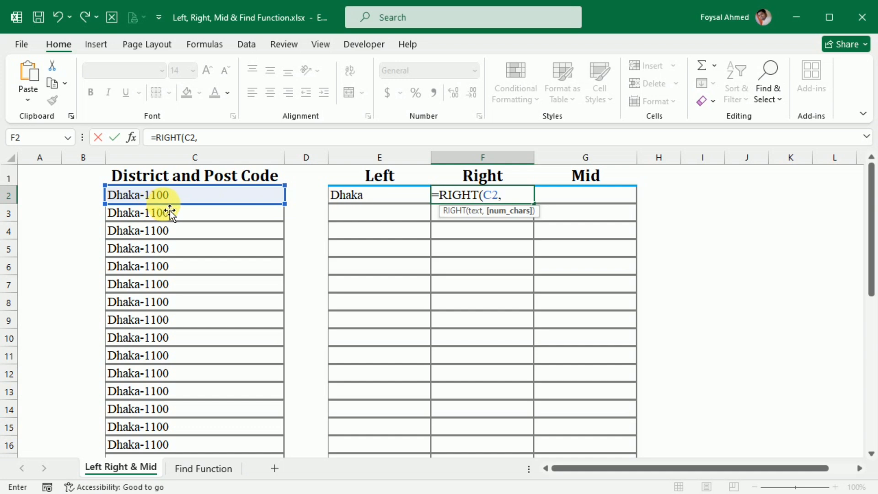
pyautogui.write('4')
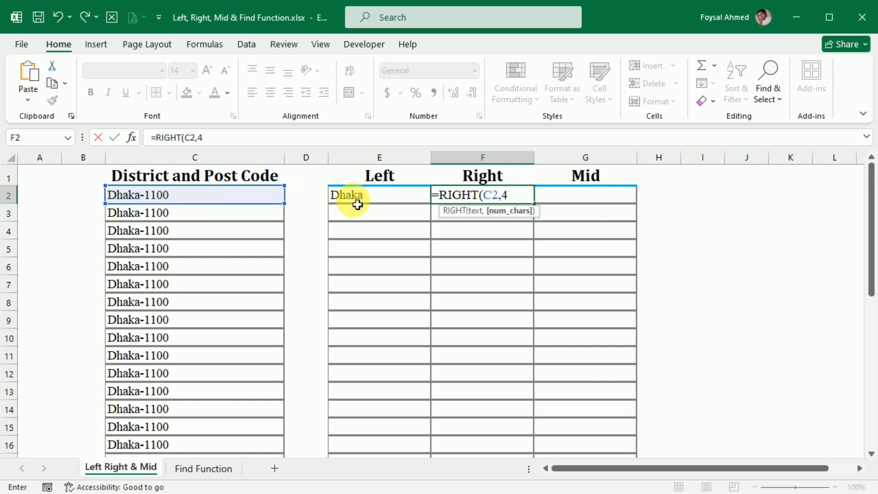
pyautogui.write(')')
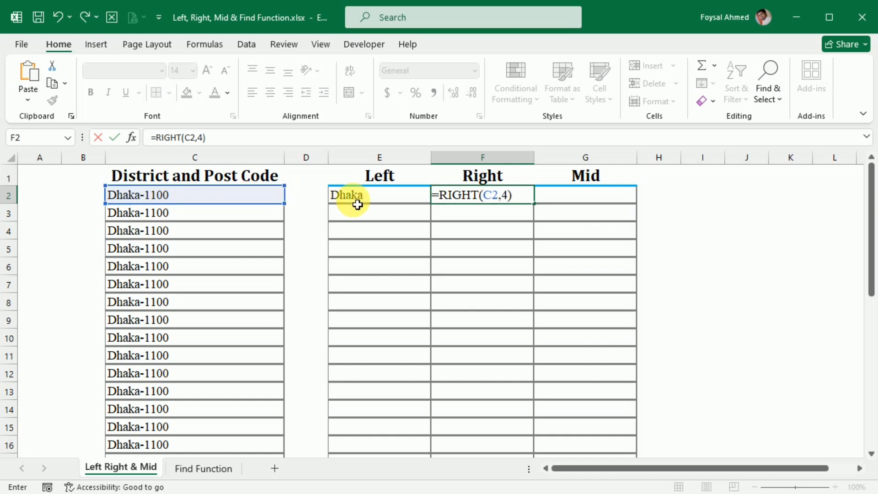
pyautogui.press('Return')
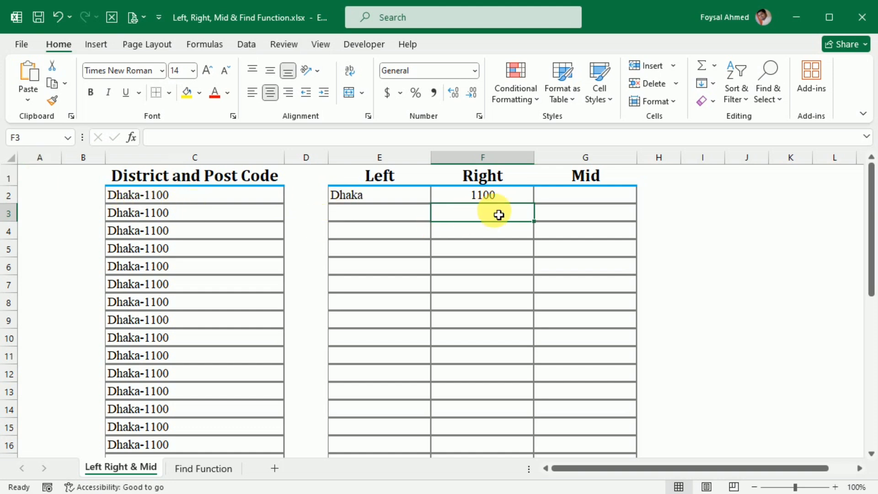
# Step: Enter =MID(C2,4,2) in G2 to extract two characters starting from the fourth character of C2
pyautogui.click(607, 200)
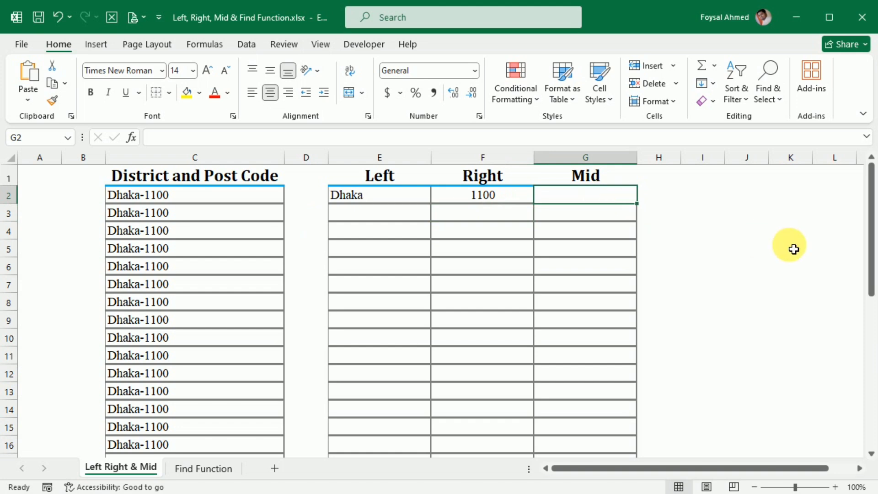
pyautogui.write('=')
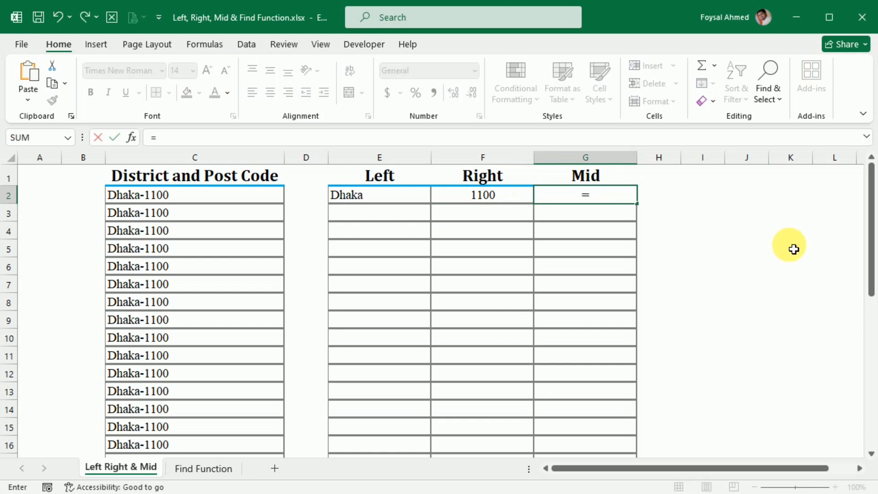
pyautogui.write('mid')
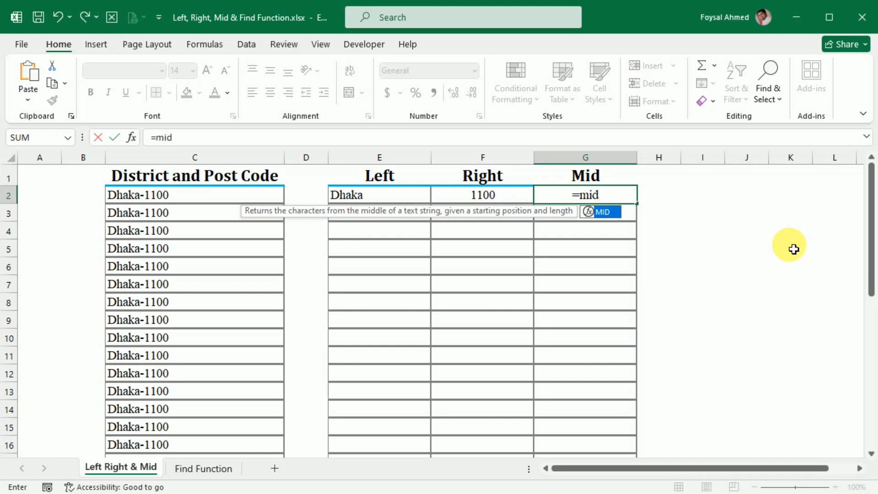
pyautogui.press('Tab')
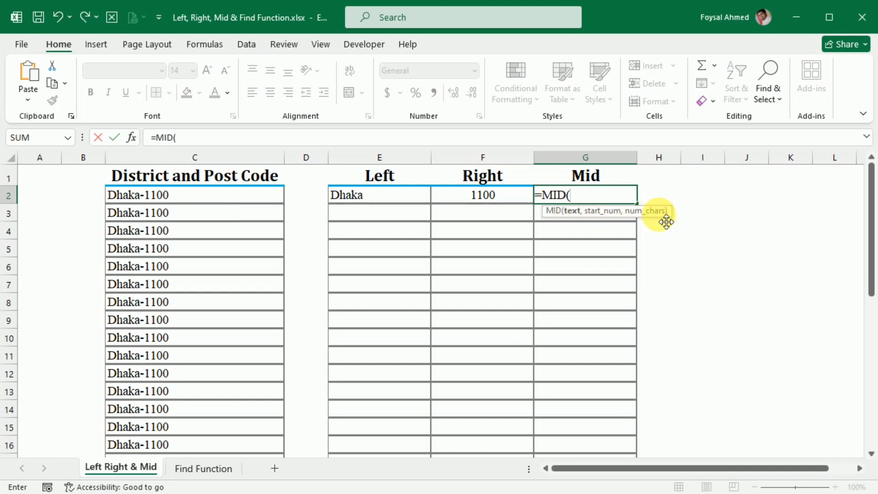
pyautogui.click(227, 196)
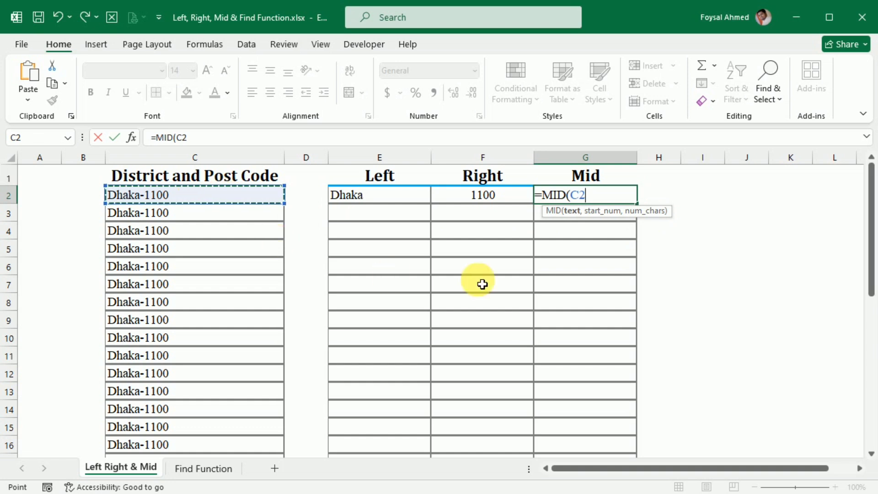
pyautogui.write(',')
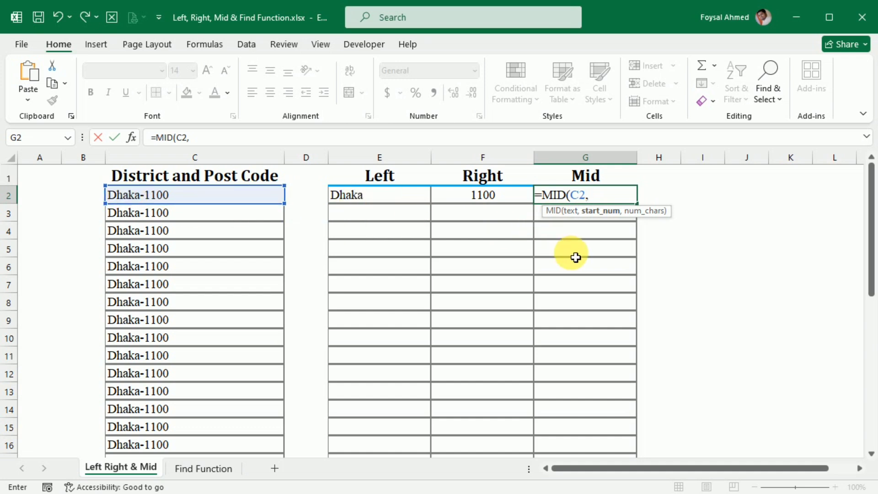
pyautogui.write('4,')
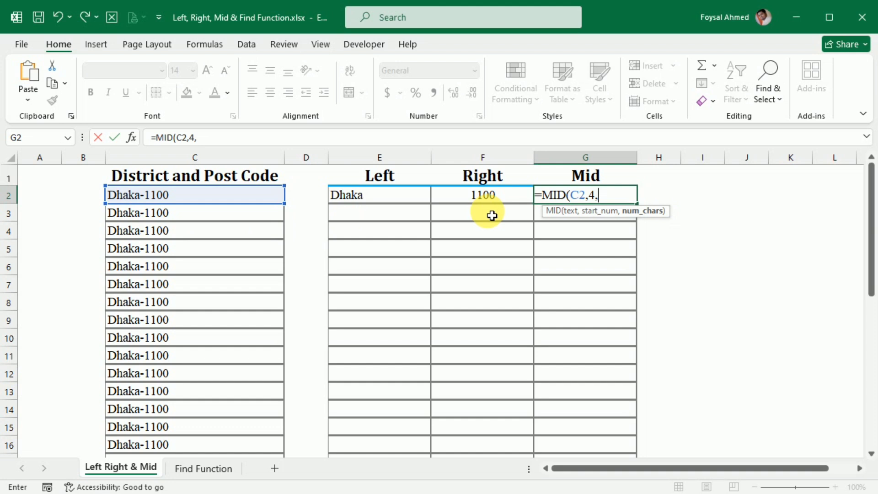
pyautogui.write('2)')
pyautogui.press('Return')
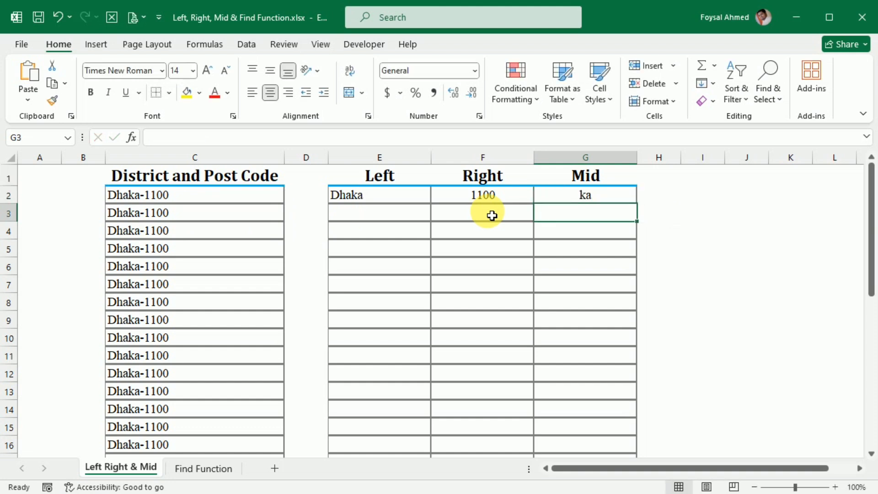
# Step: Fill the LEFT, RIGHT and MID formulas from E2:G2 down to row 33 and check the copied formulas in row 30
pyautogui.moveTo(421, 194); pyautogui.dragTo(620, 424)
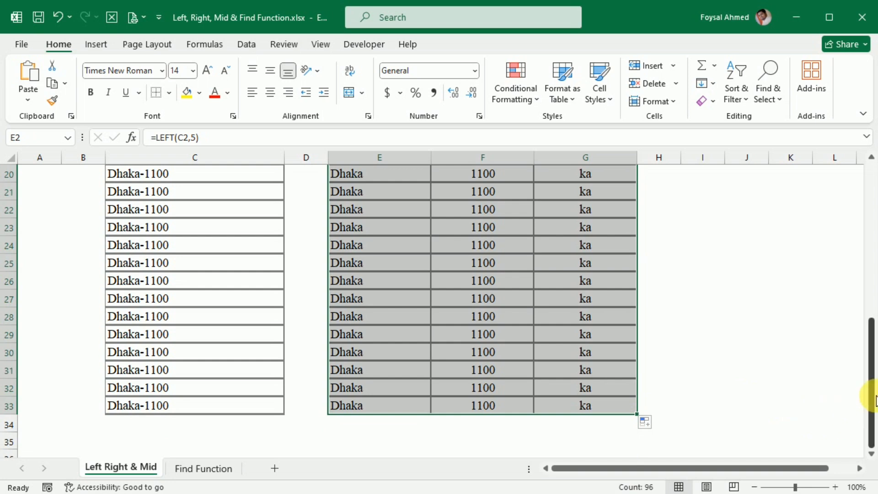
pyautogui.click(619, 353)
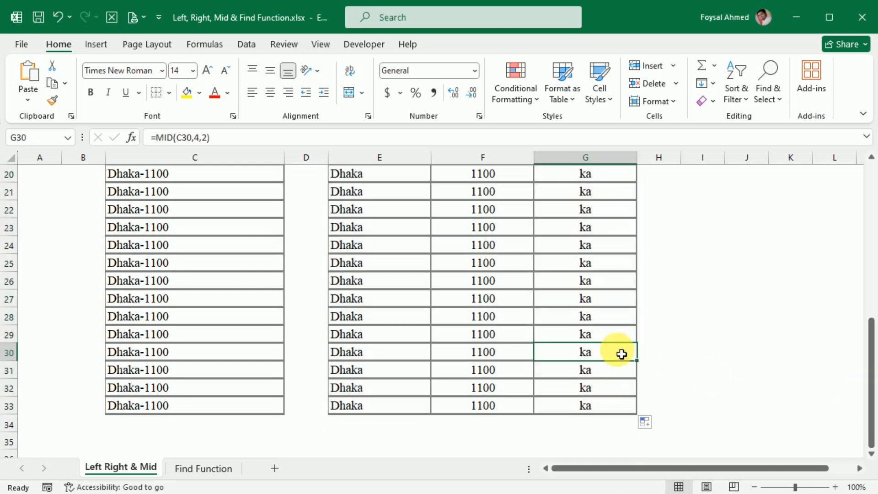
pyautogui.click(489, 355)
pyautogui.click(378, 350)
pyautogui.moveTo(869, 367); pyautogui.dragTo(865, 138)
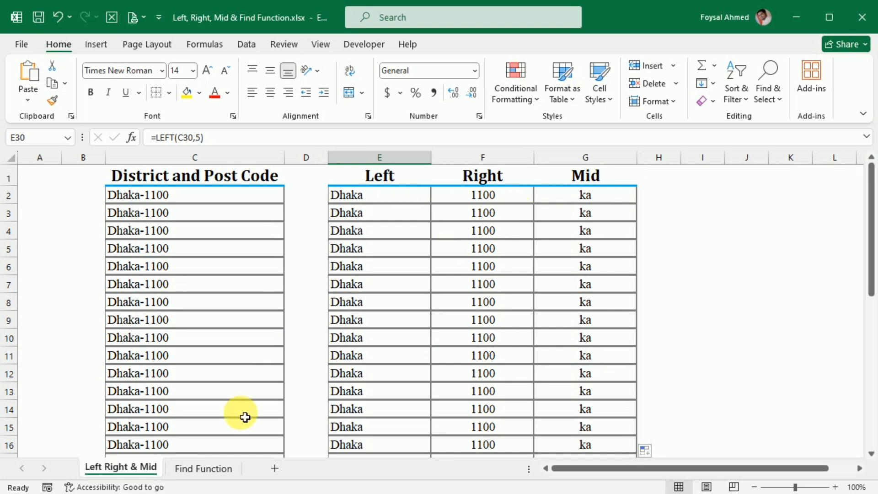
# Step: On the Find Function sheet, enter a LEFT formula in E2 that extracts the first 7 characters of C2
pyautogui.click(215, 474)
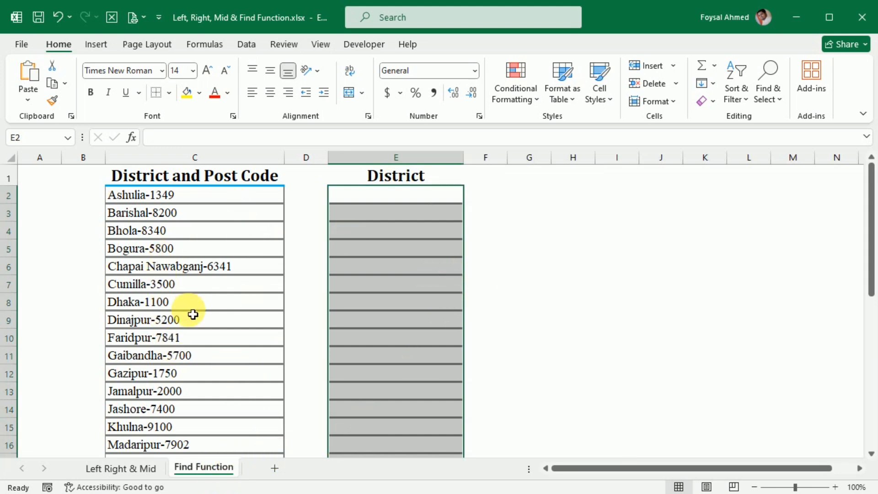
pyautogui.click(384, 192)
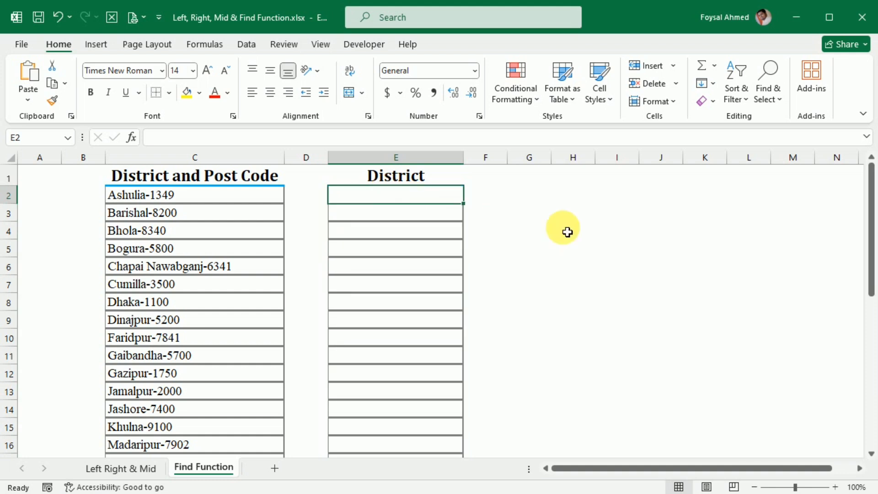
pyautogui.write('=le')
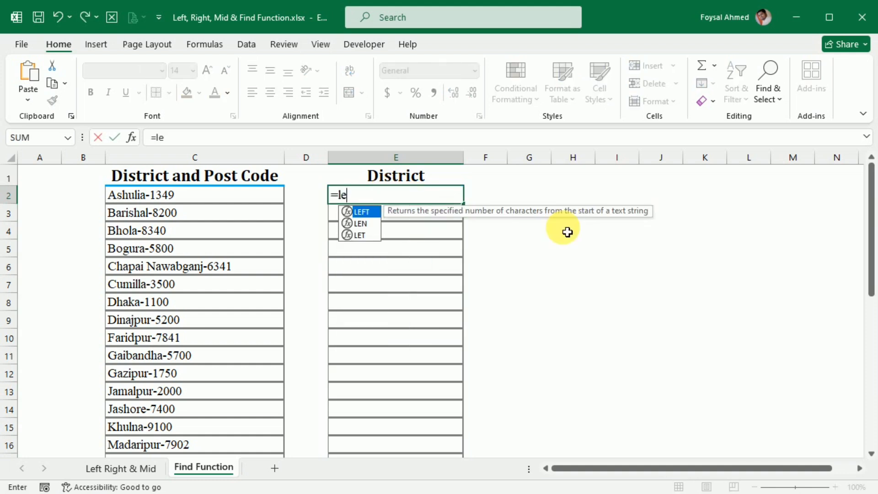
pyautogui.press('Tab')
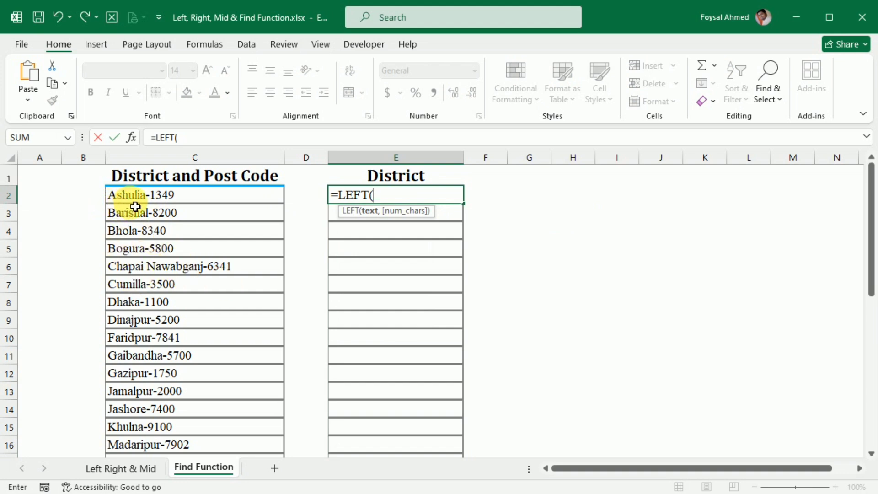
pyautogui.click(275, 204)
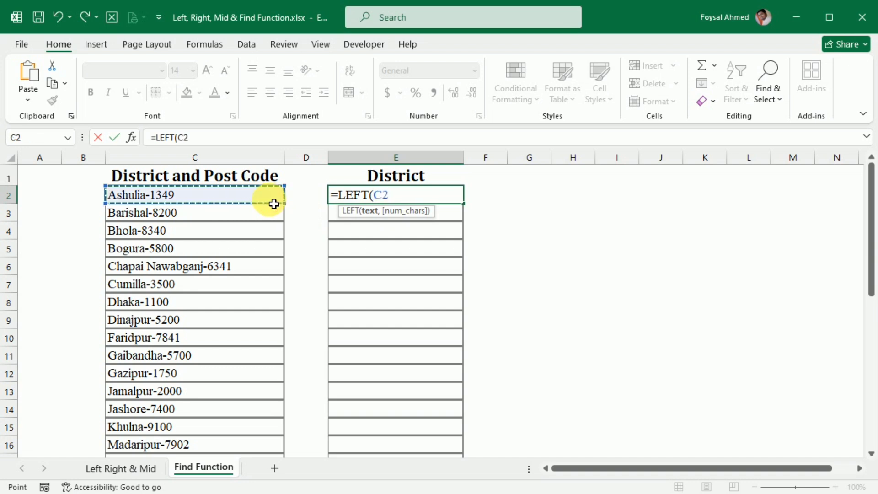
pyautogui.write(',7')
pyautogui.press('Return')
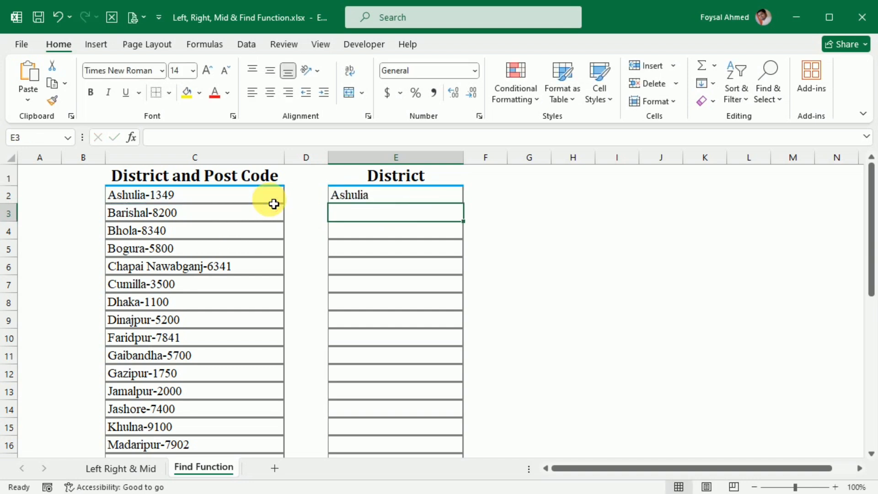
# Step: Try filling the LEFT formula from E2 down the District column to E14, and undo the fill
pyautogui.click(423, 198)
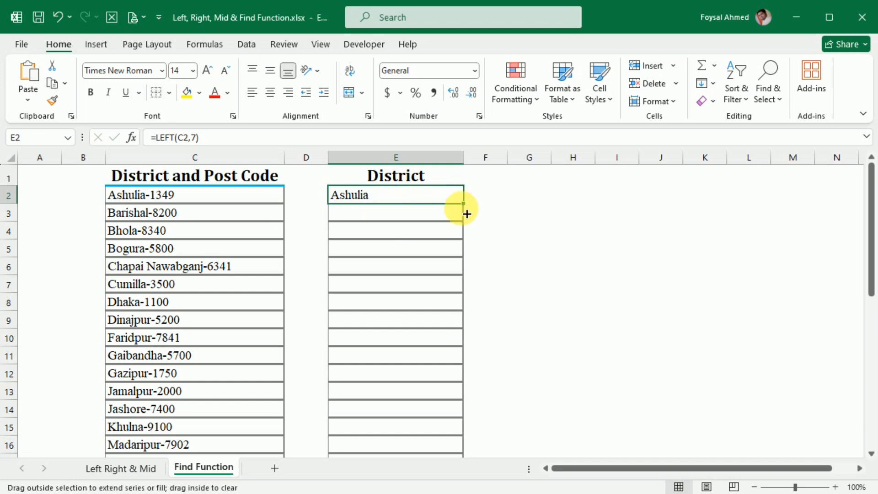
pyautogui.moveTo(467, 214); pyautogui.dragTo(461, 309)
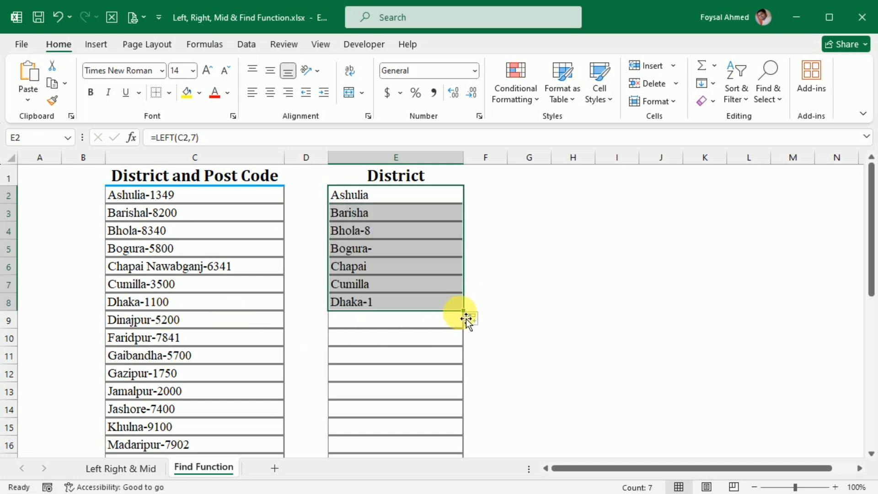
pyautogui.moveTo(463, 309); pyautogui.dragTo(445, 414)
pyautogui.click(443, 426)
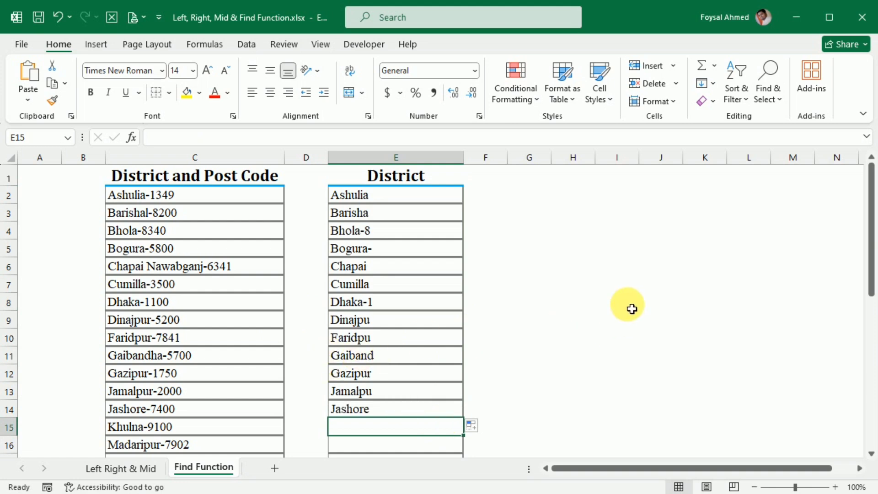
pyautogui.hotkey('ctrl', 'z')
pyautogui.hotkey('ctrl', 'z')
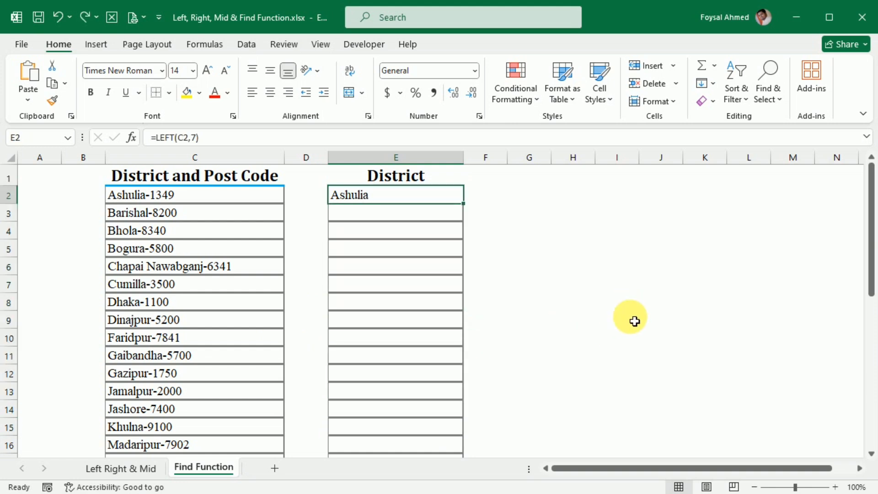
# Step: Undo the fixed-length LEFT formula in E2 and enter =LEFT(C2,FIND("-",C2,1)) there to extract text up to the hyphen
pyautogui.hotkey('ctrl', 'z')
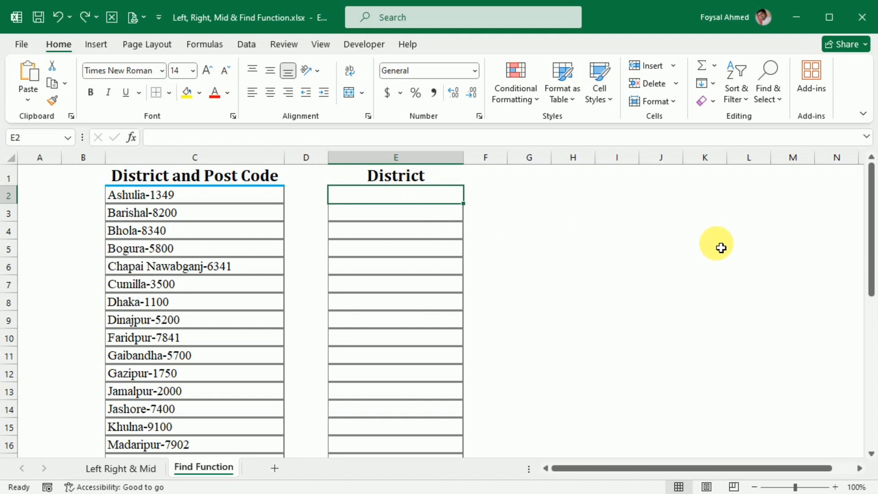
pyautogui.write('=left')
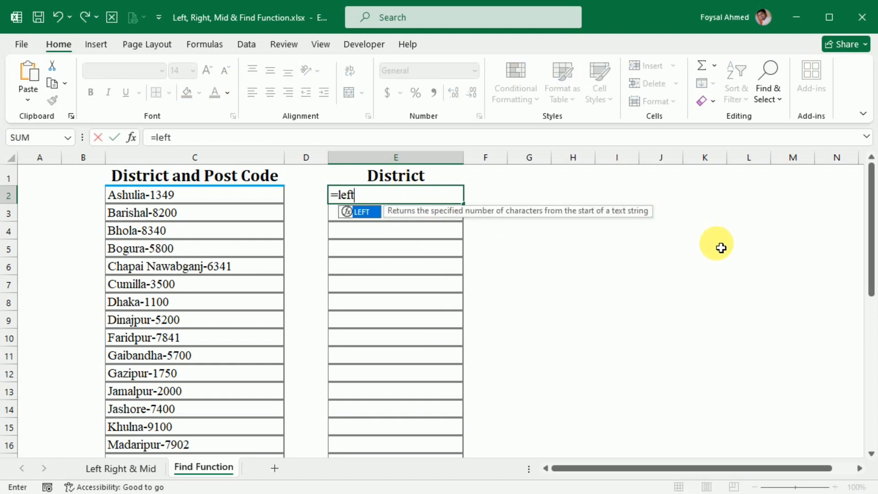
pyautogui.press('Tab')
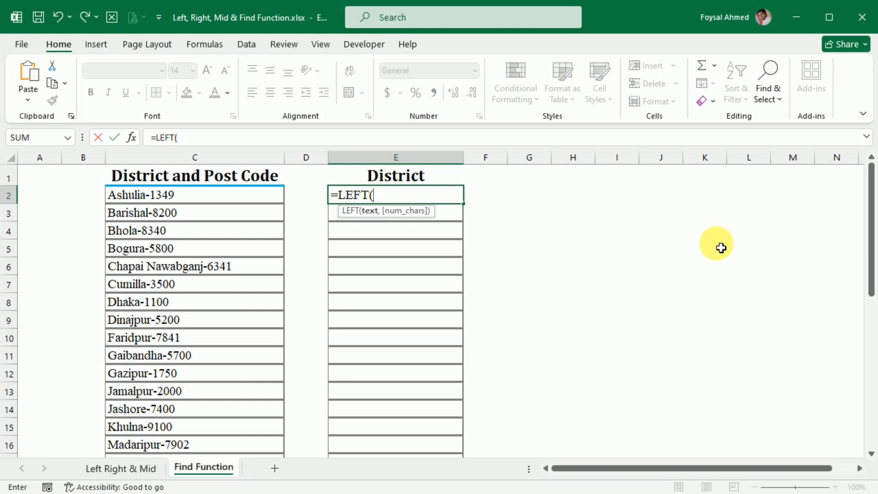
pyautogui.click(242, 198)
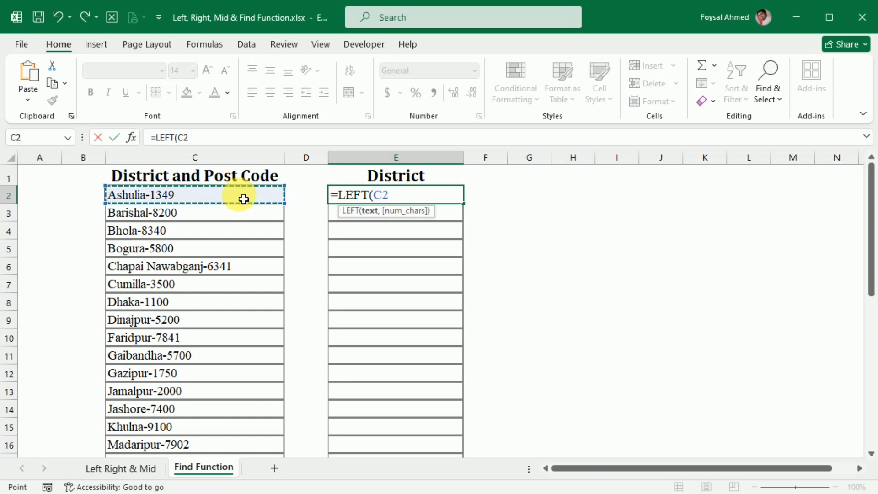
pyautogui.write(',')
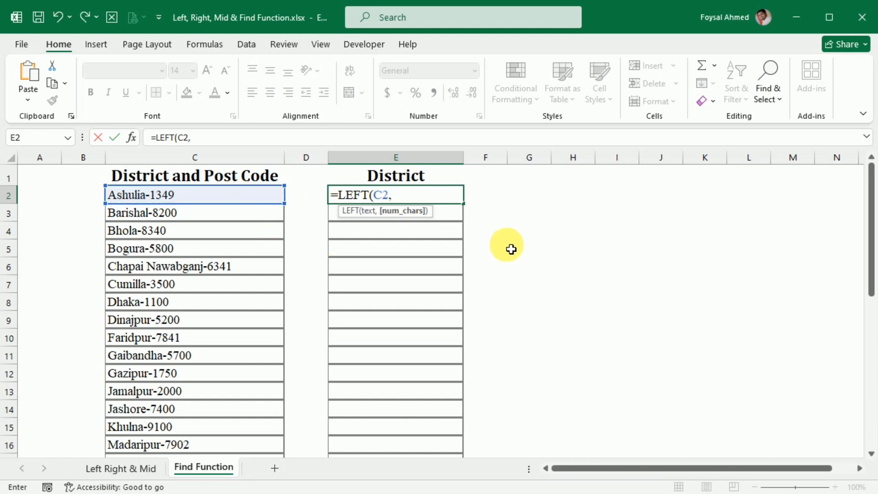
pyautogui.write('find')
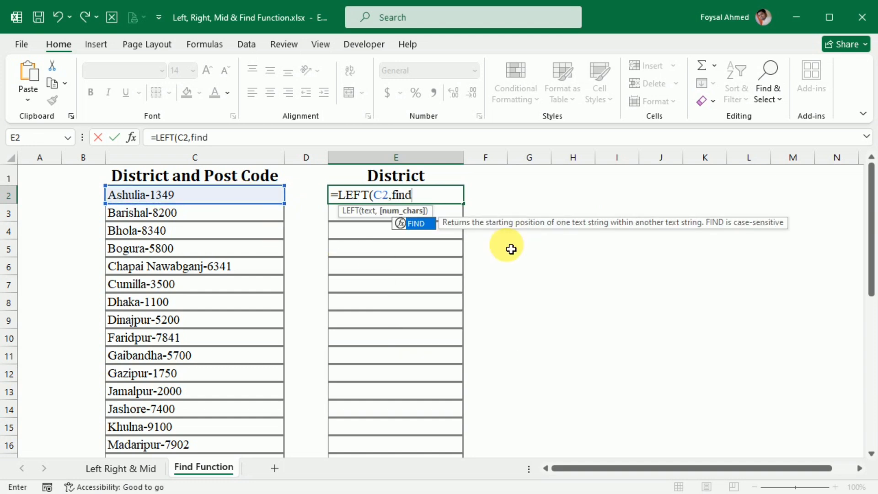
pyautogui.press('Tab')
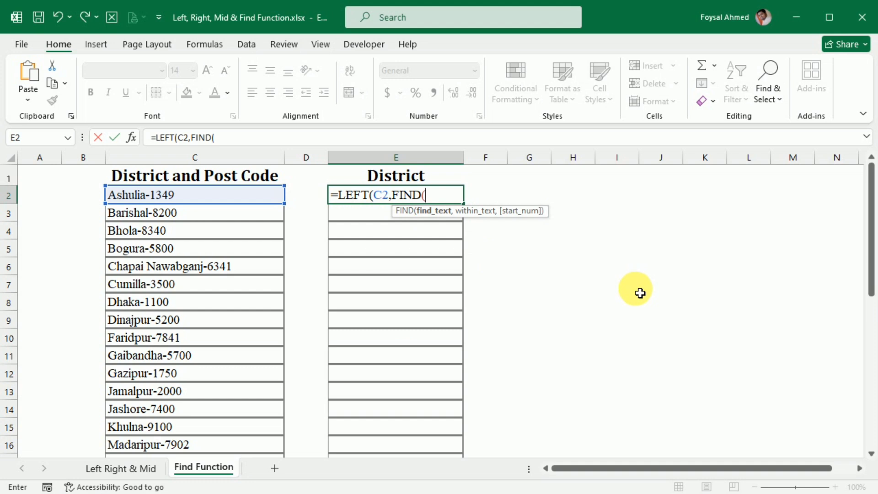
pyautogui.write('"-",')
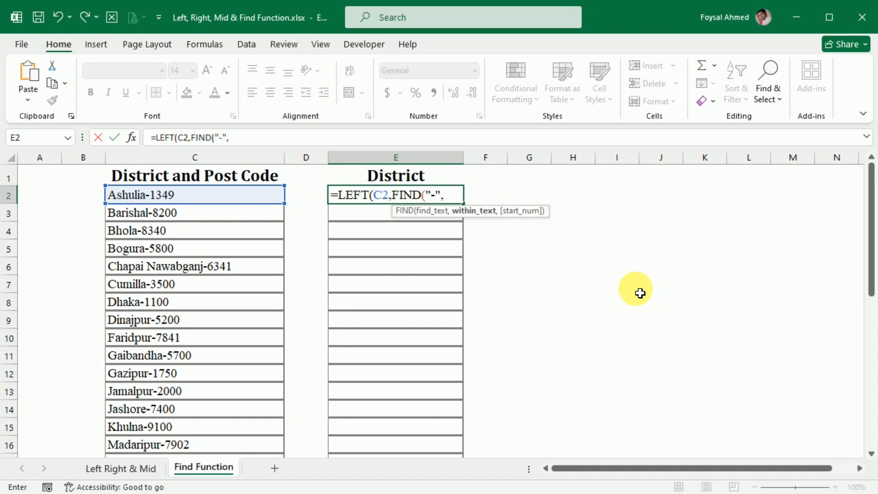
pyautogui.click(239, 197)
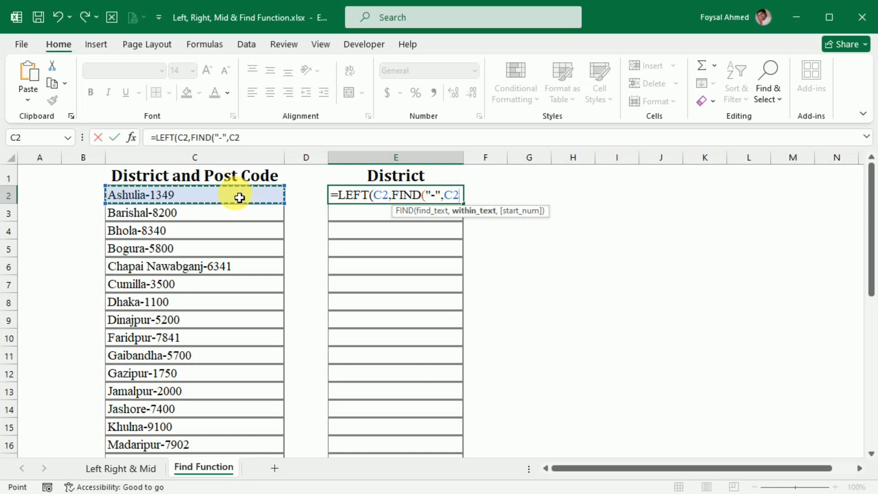
pyautogui.write(',')
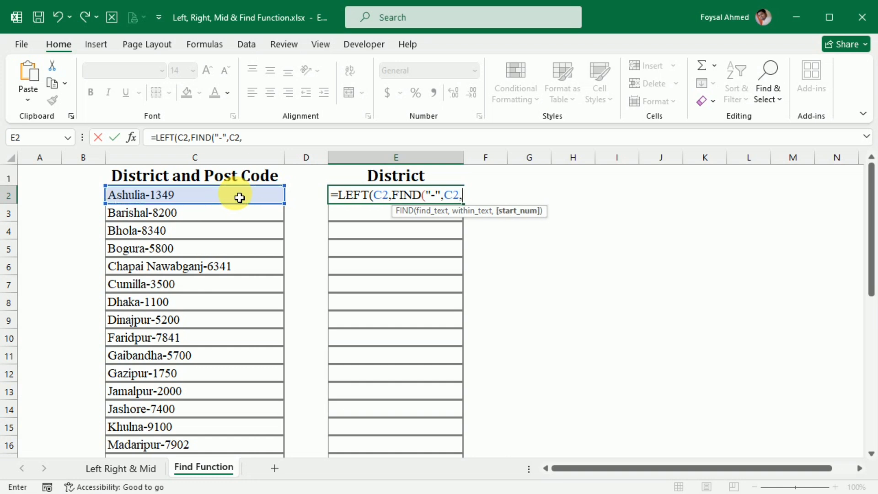
pyautogui.write('1')
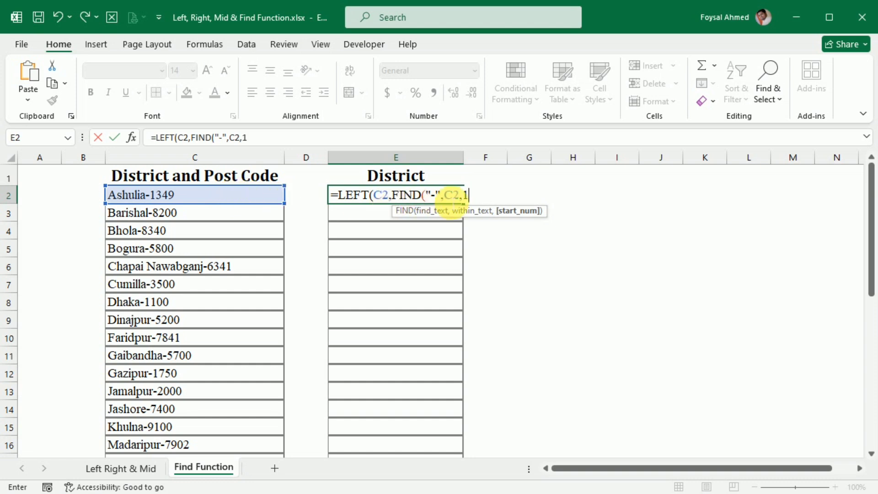
pyautogui.write(')')
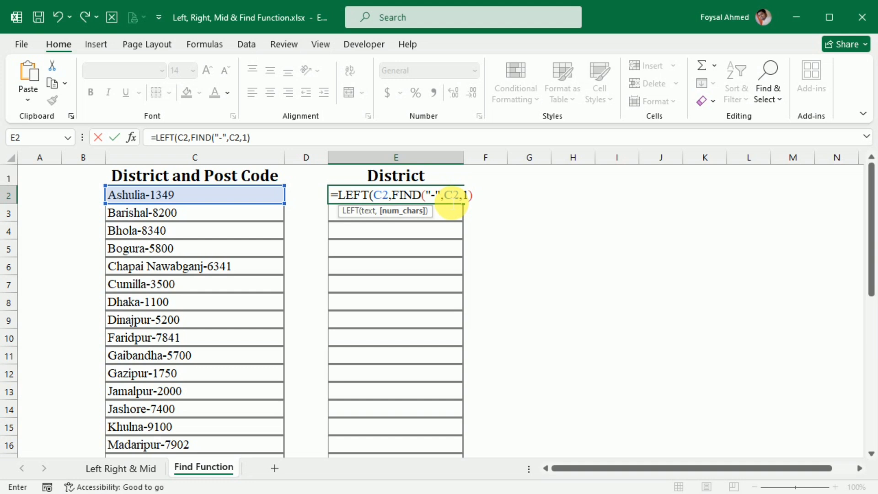
pyautogui.press('Return')
pyautogui.press('Return')
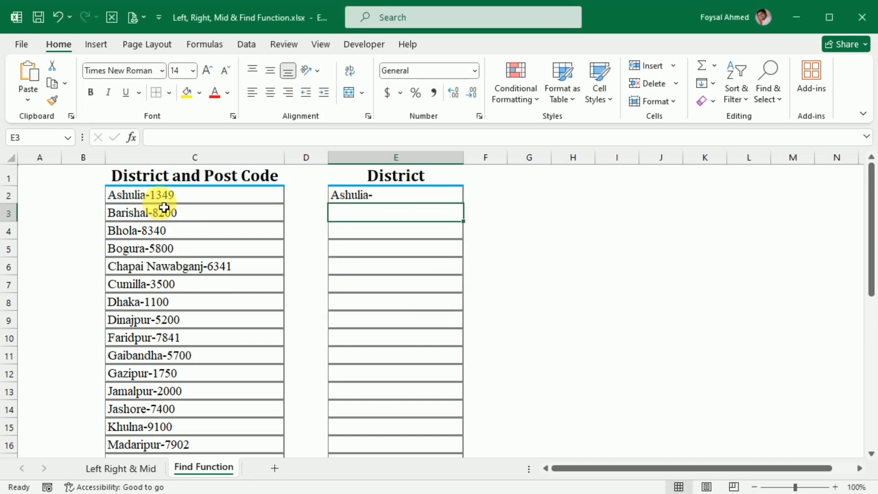
# Step: Subtract 1 from the FIND result in E2 so the formula reads =LEFT(C2,FIND("-",C2,1)-1), excluding the hyphen
pyautogui.click(373, 196)
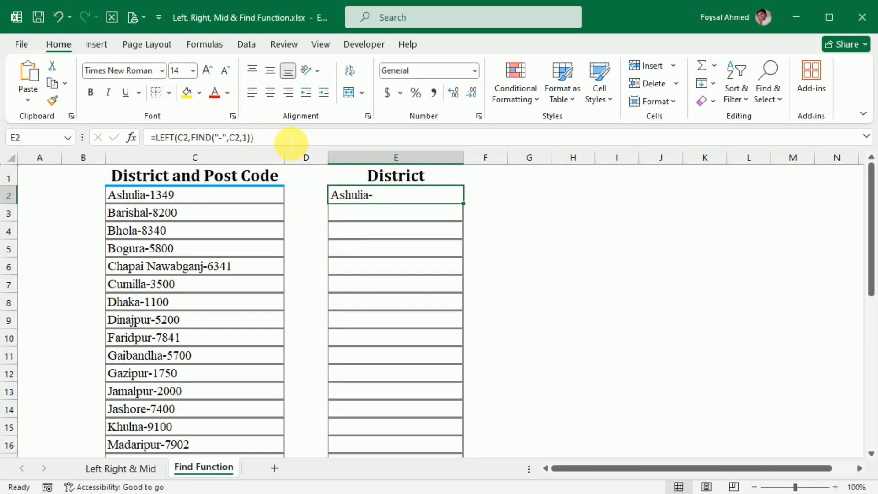
pyautogui.click(437, 142)
pyautogui.press('BackSpace')
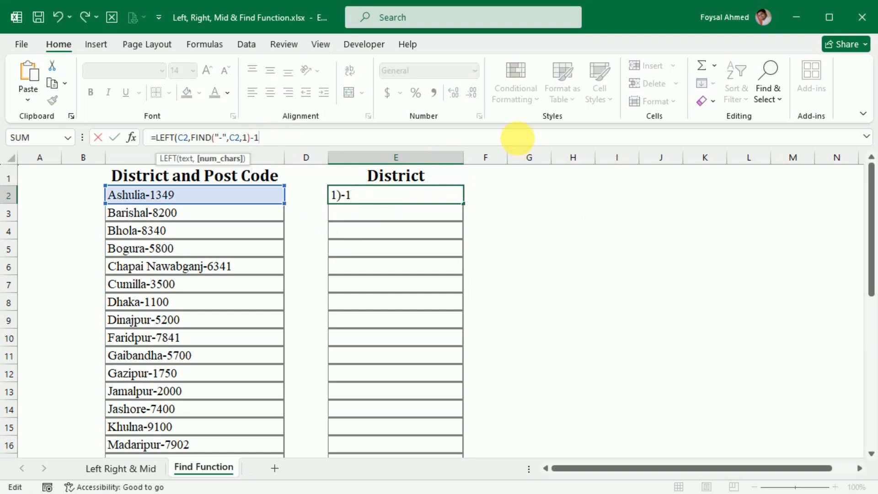
pyautogui.press('Return')
pyautogui.press('Return')
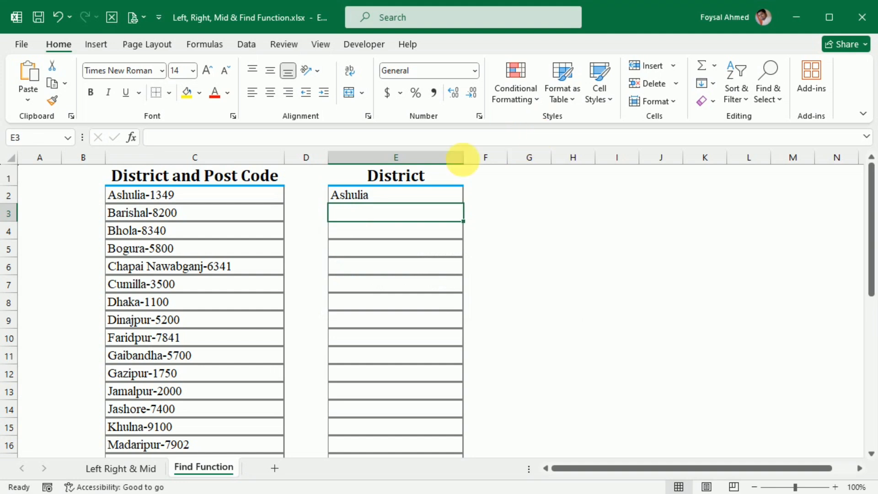
# Step: Fill the LEFT and FIND formula from E2 down the District column to E33
pyautogui.click(558, 233)
pyautogui.click(406, 197)
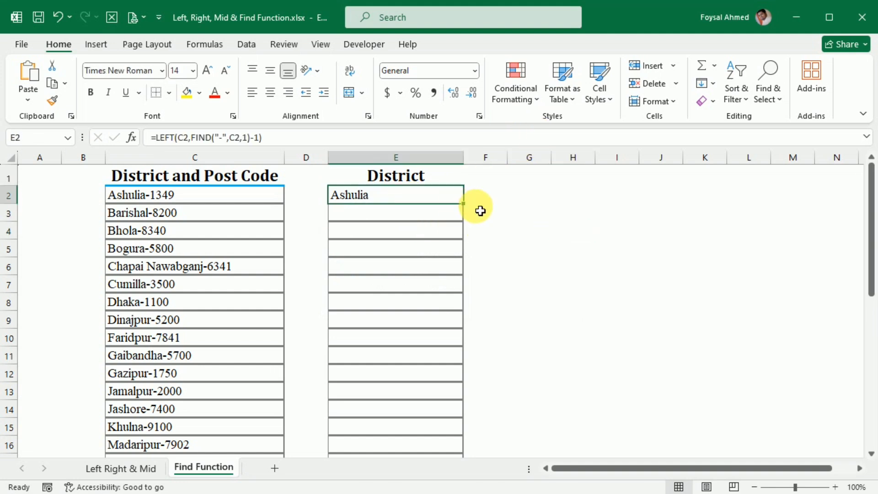
pyautogui.moveTo(469, 209); pyautogui.dragTo(458, 414)
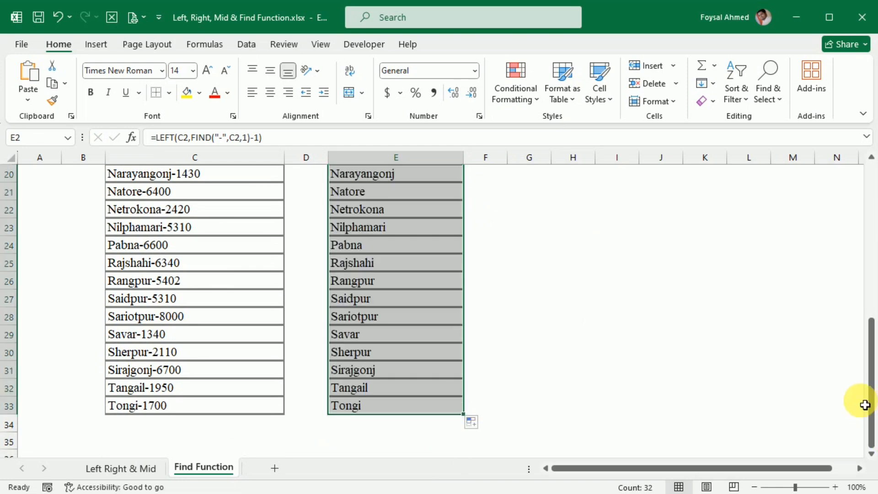
pyautogui.moveTo(871, 414); pyautogui.dragTo(853, 231)
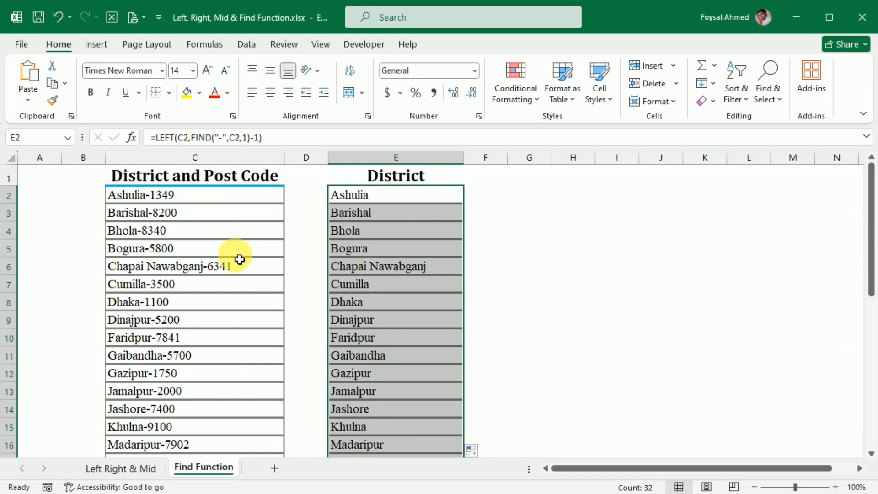
# Step: Compare C6 with the extracted district in E6 and examine the FIND part of the E6 formula
pyautogui.click(212, 265)
pyautogui.click(379, 270)
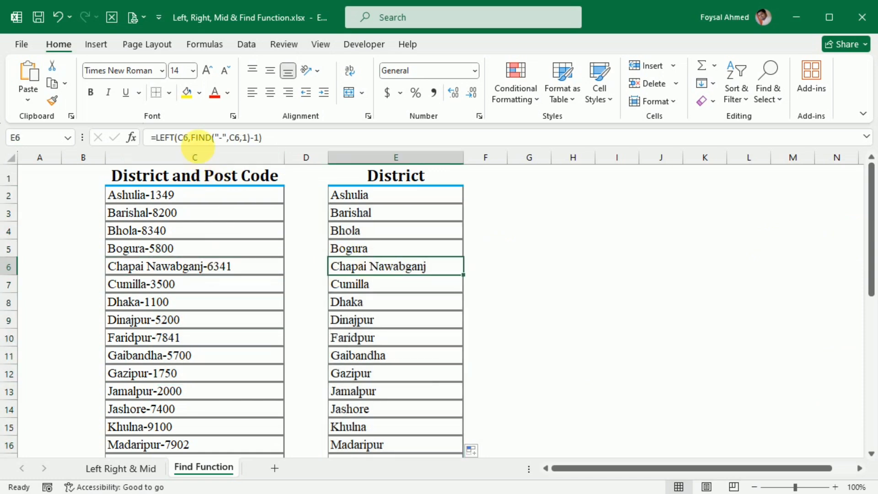
pyautogui.moveTo(193, 138); pyautogui.dragTo(326, 144)
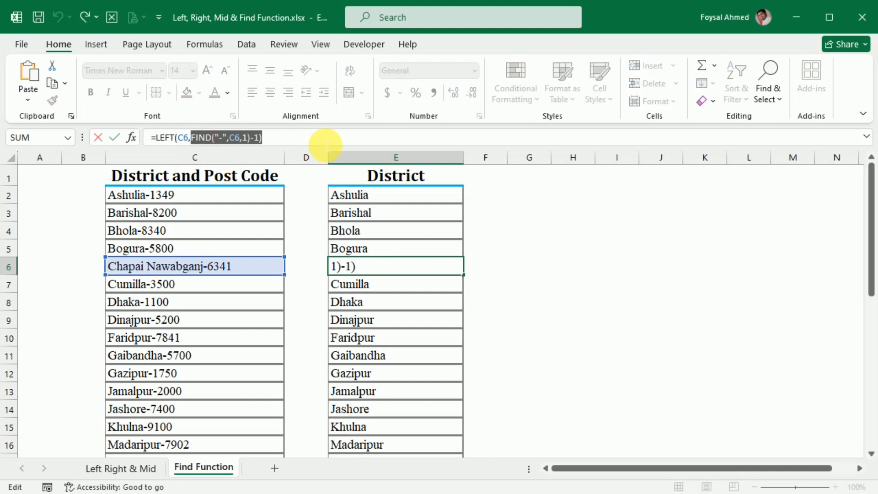
pyautogui.press('Tab')
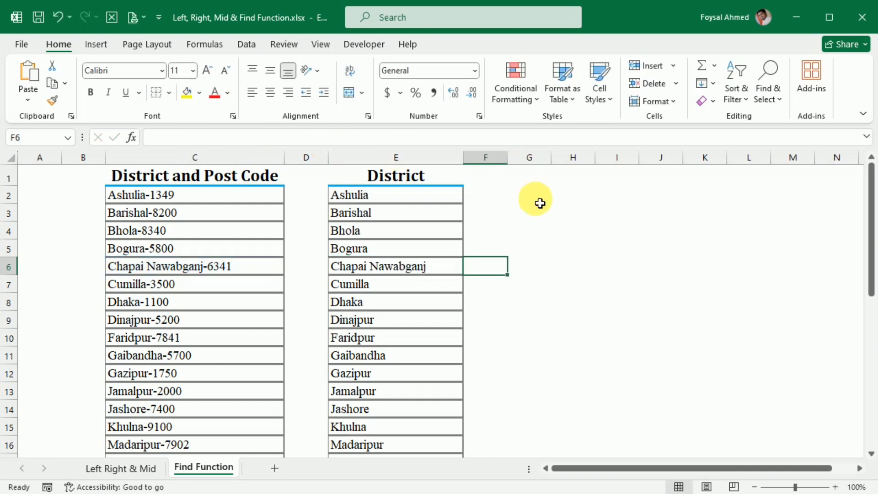
pyautogui.click(501, 195)
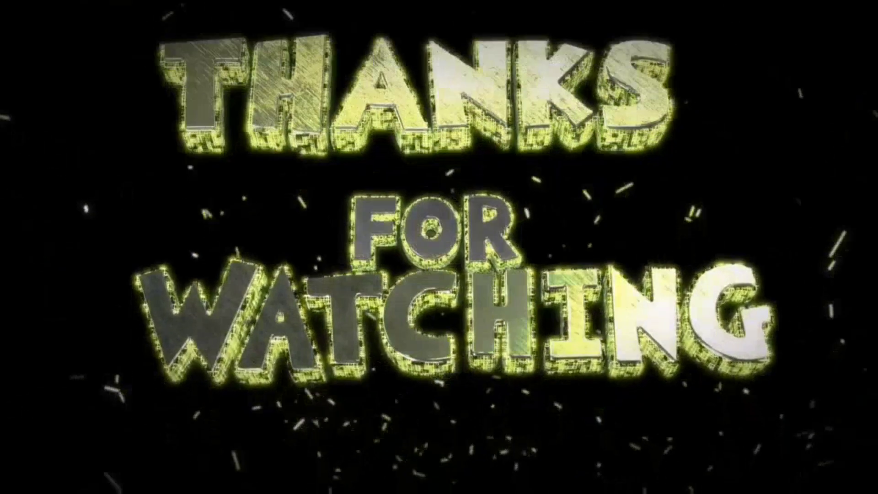